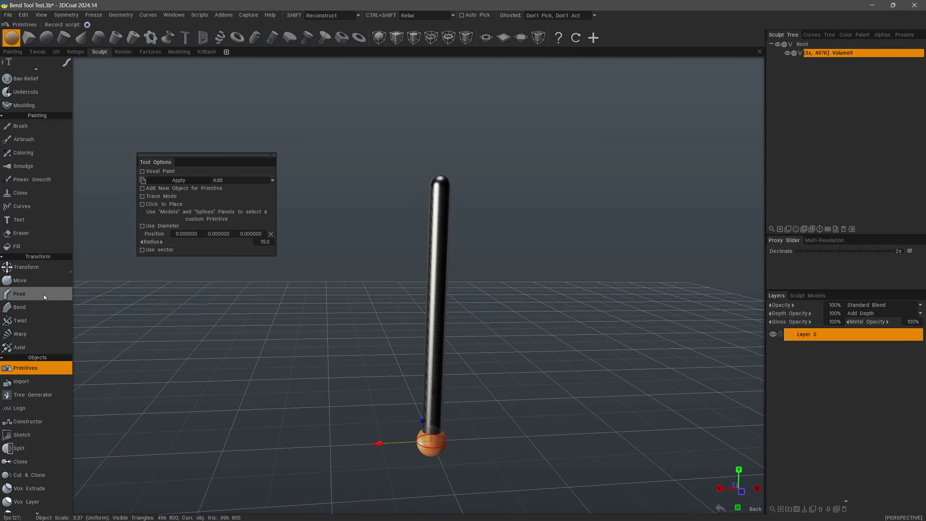
# Start the Bend tool on the rod, raise its gizmo to a height of about 182 and reset the axis.
pyautogui.click(27, 308)
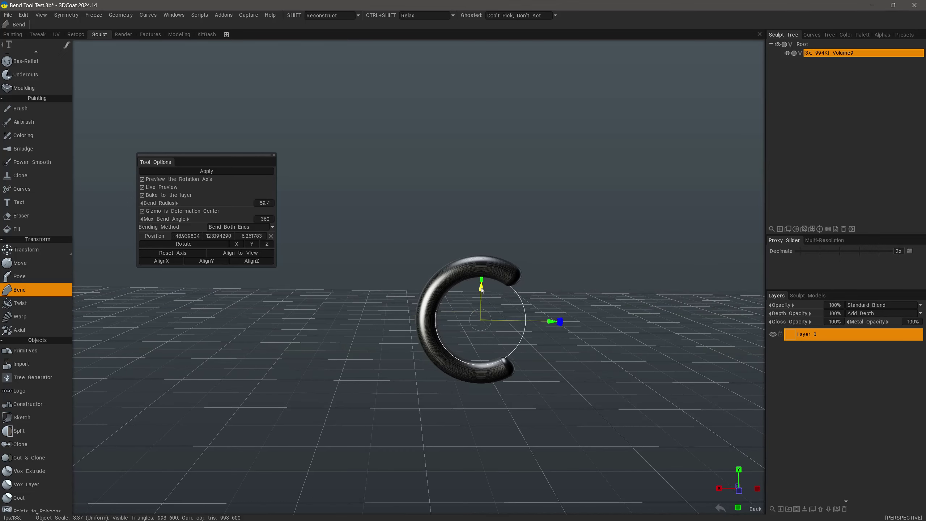
pyautogui.moveTo(484, 291); pyautogui.dragTo(493, 223)
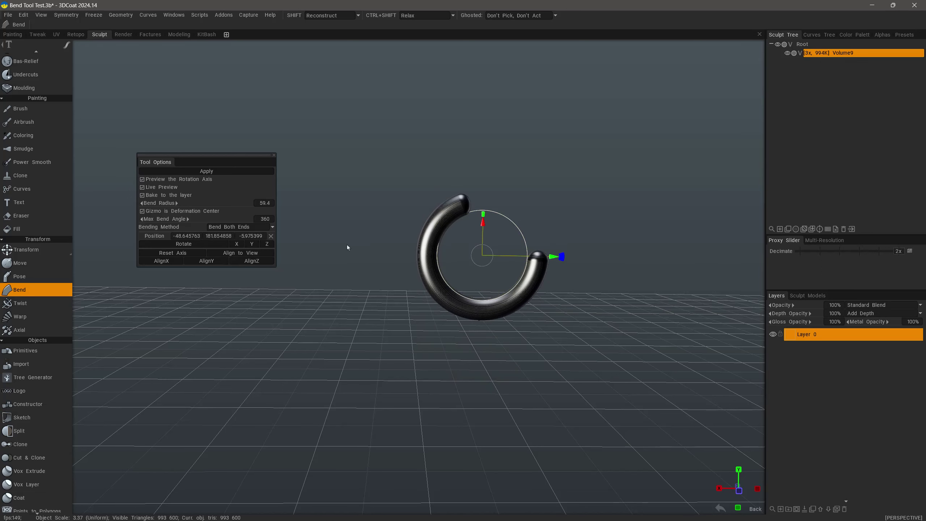
pyautogui.click(173, 254)
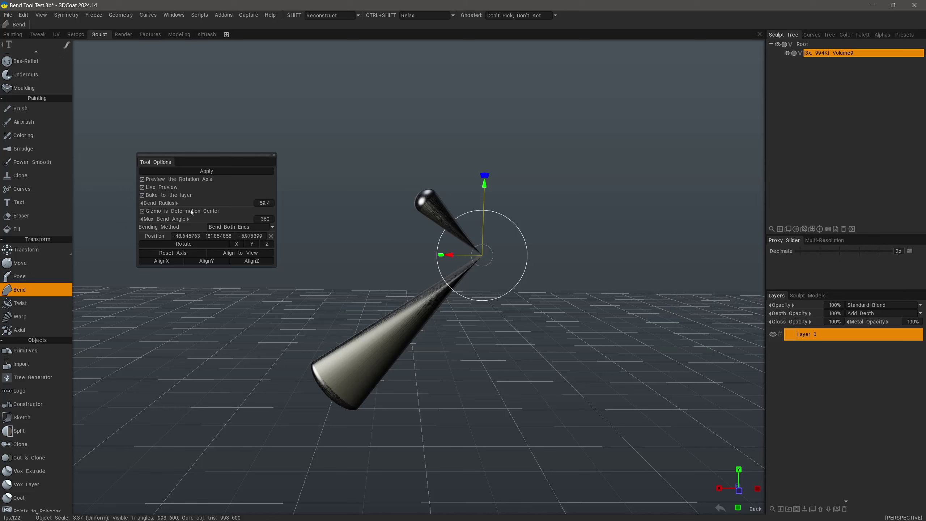
# Turn off Gizmo is Deformation Center, lower the gizmo to a height of about 150 and keep the rotation axis preview on.
pyautogui.click(142, 211)
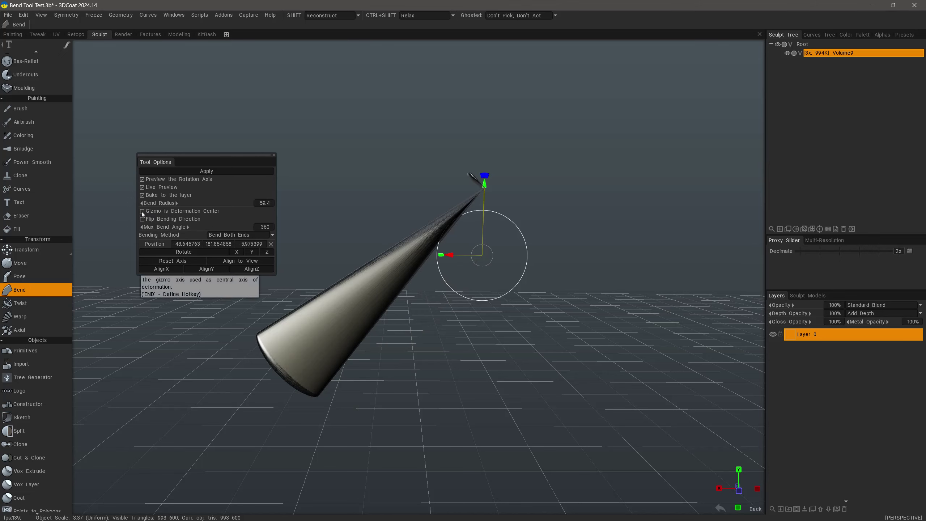
pyautogui.moveTo(485, 188); pyautogui.dragTo(484, 227)
pyautogui.moveTo(463, 264); pyautogui.dragTo(440, 239, button='right')
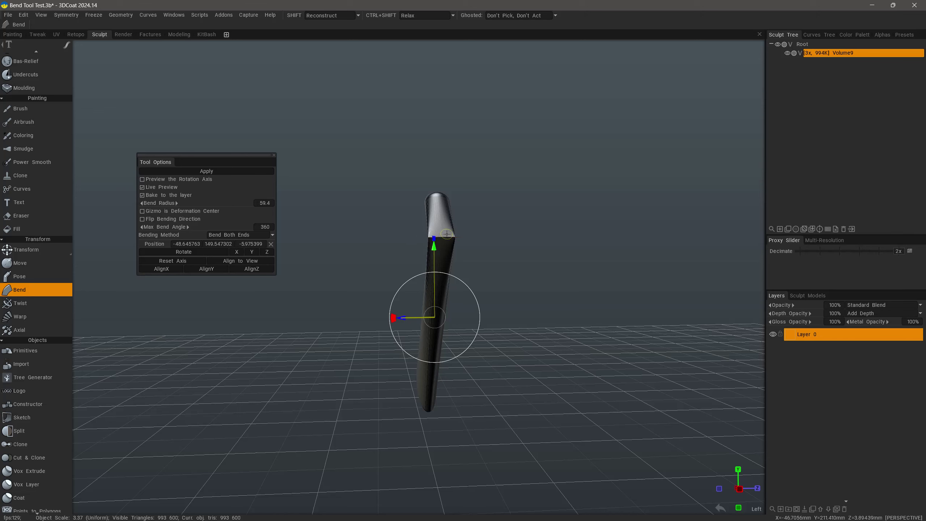
pyautogui.click(178, 180)
# Try Flip Bending Direction on and off, and turn Gizmo is Deformation Center back on.
pyautogui.moveTo(351, 317); pyautogui.dragTo(353, 316)
pyautogui.moveTo(360, 360); pyautogui.dragTo(321, 355)
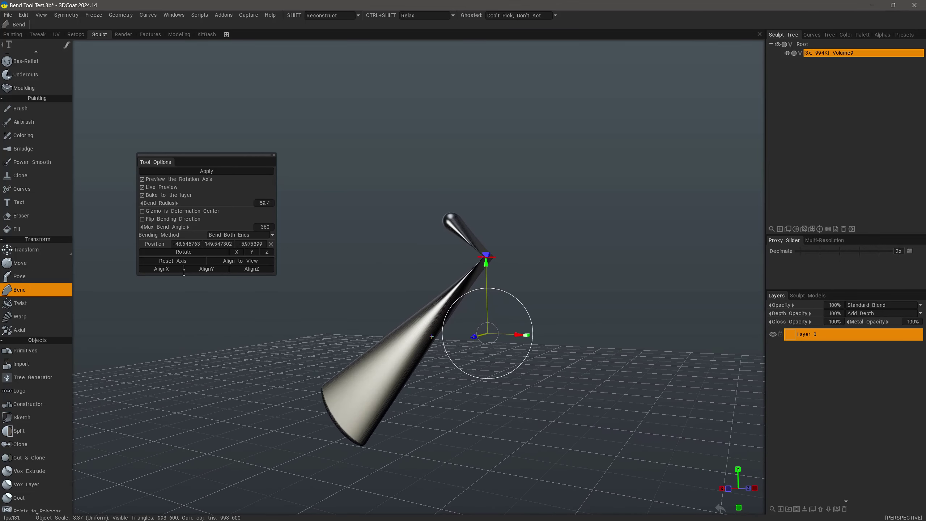
pyautogui.click(143, 220)
pyautogui.click(143, 219)
pyautogui.click(143, 212)
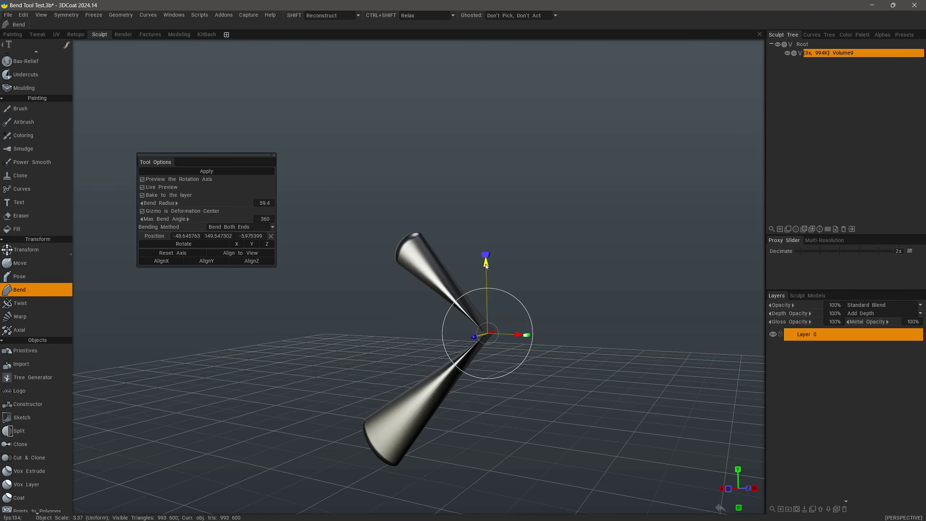
# Lower the bend gizmo to a height of about 134 and try its X, Y and Z alignments, ending on Z.
pyautogui.moveTo(486, 265); pyautogui.dragTo(477, 288)
pyautogui.moveTo(452, 336); pyautogui.dragTo(173, 266)
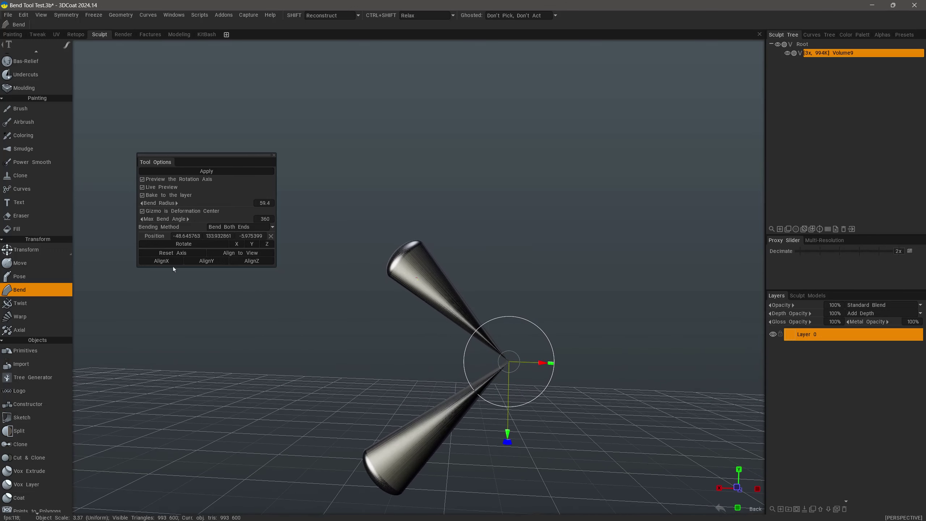
pyautogui.click(170, 261)
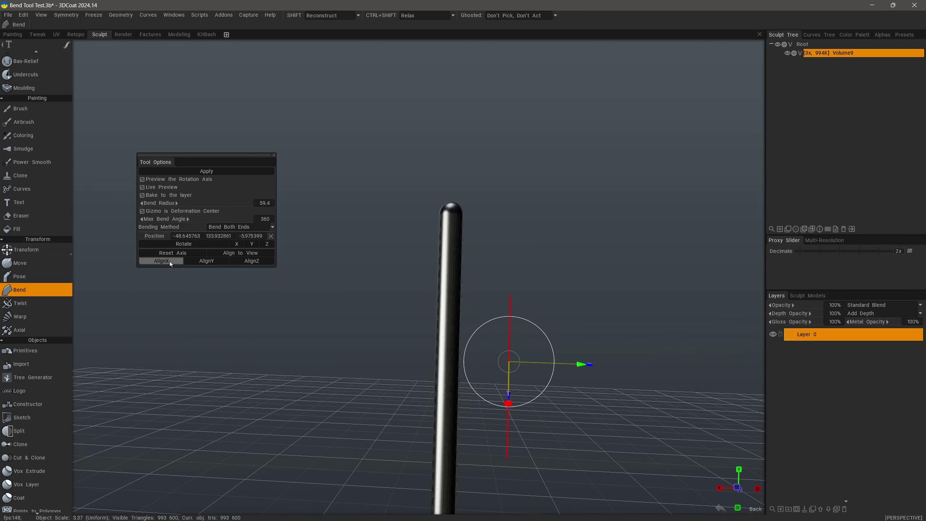
pyautogui.click(206, 264)
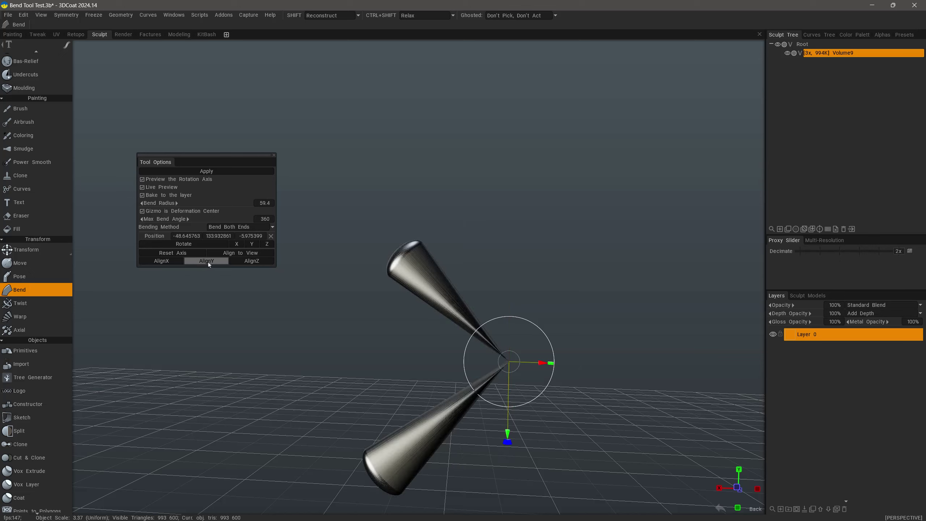
pyautogui.click(250, 263)
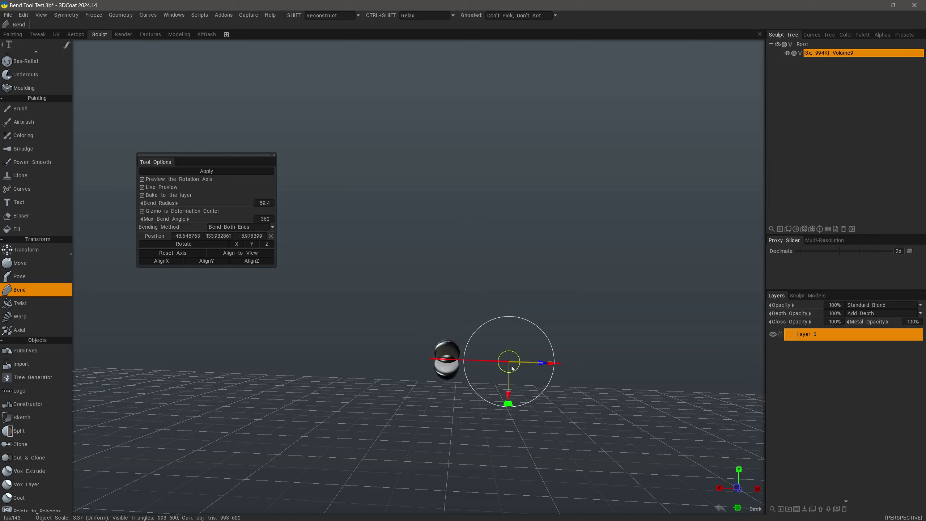
# Move the bend gizmo to about (-54, 279, 30) so the rod curls around it.
pyautogui.moveTo(543, 363); pyautogui.dragTo(550, 364)
pyautogui.moveTo(515, 395); pyautogui.dragTo(514, 421)
pyautogui.keyDown('alt'); pyautogui.moveTo(524, 409); pyautogui.dragTo(469, 408); pyautogui.keyUp('alt')
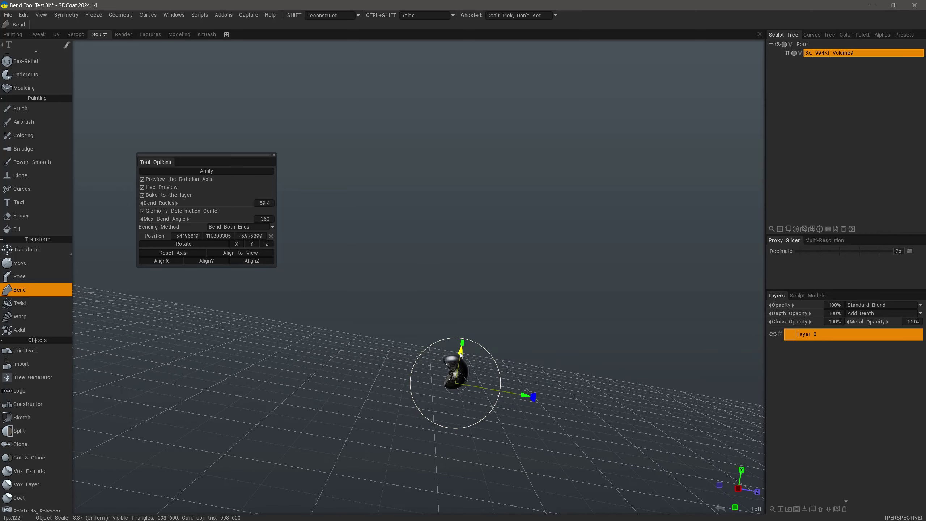
pyautogui.moveTo(461, 354); pyautogui.dragTo(490, 187)
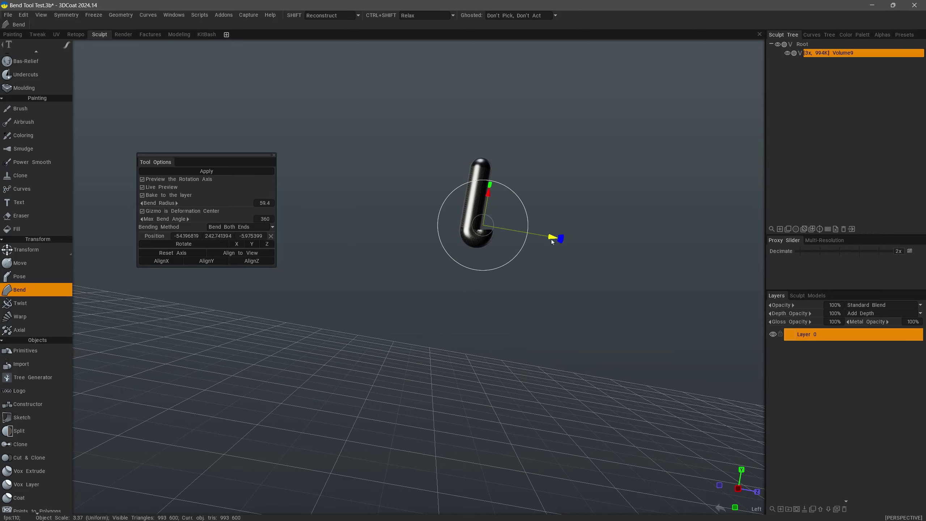
pyautogui.moveTo(552, 241); pyautogui.dragTo(596, 249)
pyautogui.keyDown('alt'); pyautogui.moveTo(463, 277); pyautogui.dragTo(462, 307); pyautogui.keyUp('alt')
pyautogui.moveTo(524, 258); pyautogui.dragTo(528, 210)
# Set Max Bend Angle to 180 and lower the gizmo to a height of about 193.
pyautogui.keyDown('alt'); pyautogui.moveTo(354, 394); pyautogui.dragTo(346, 365); pyautogui.keyUp('alt')
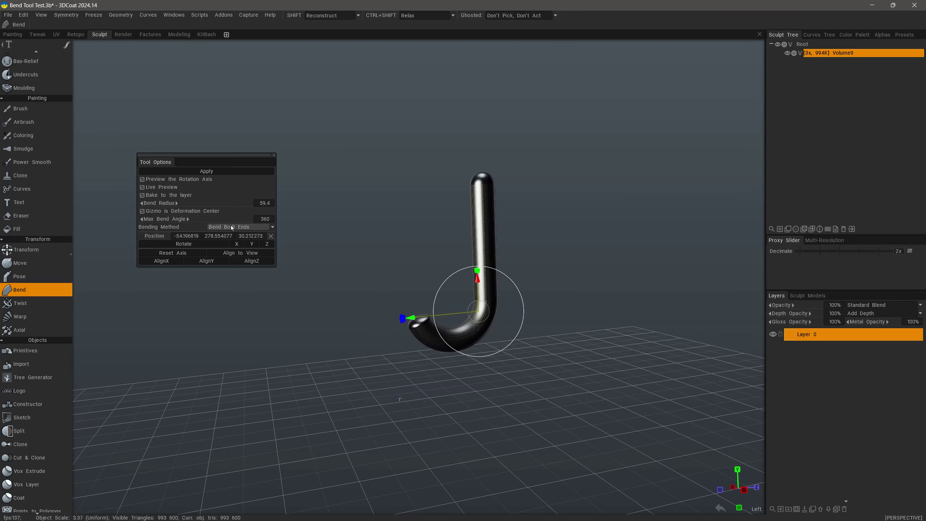
pyautogui.doubleClick(263, 219)
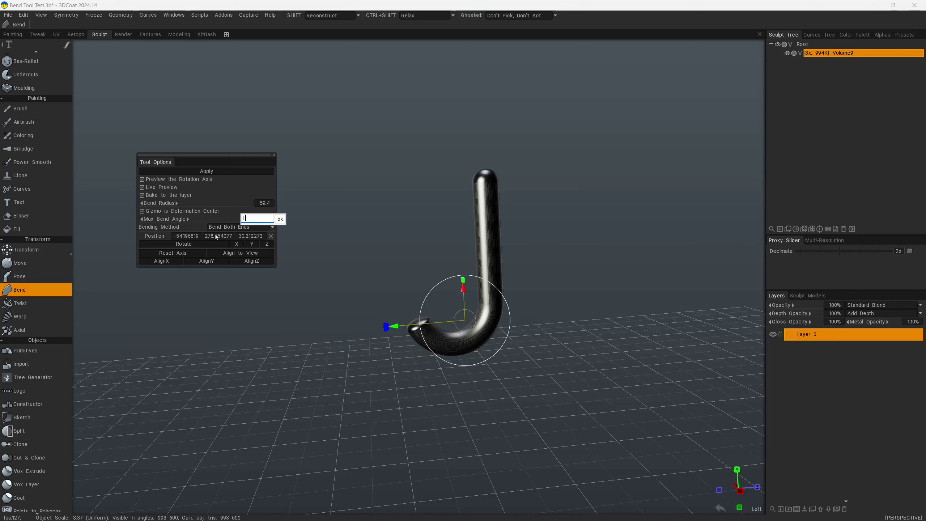
pyautogui.click(280, 220)
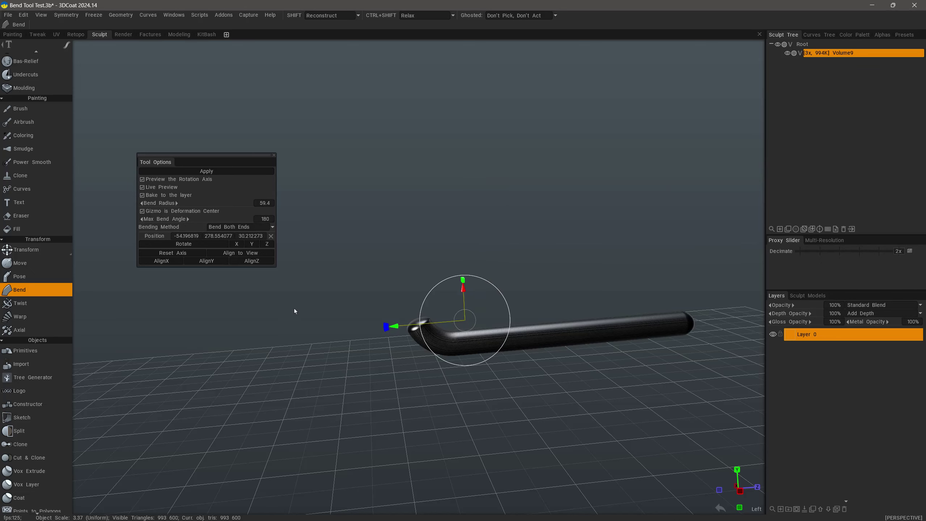
pyautogui.moveTo(463, 288); pyautogui.dragTo(471, 420)
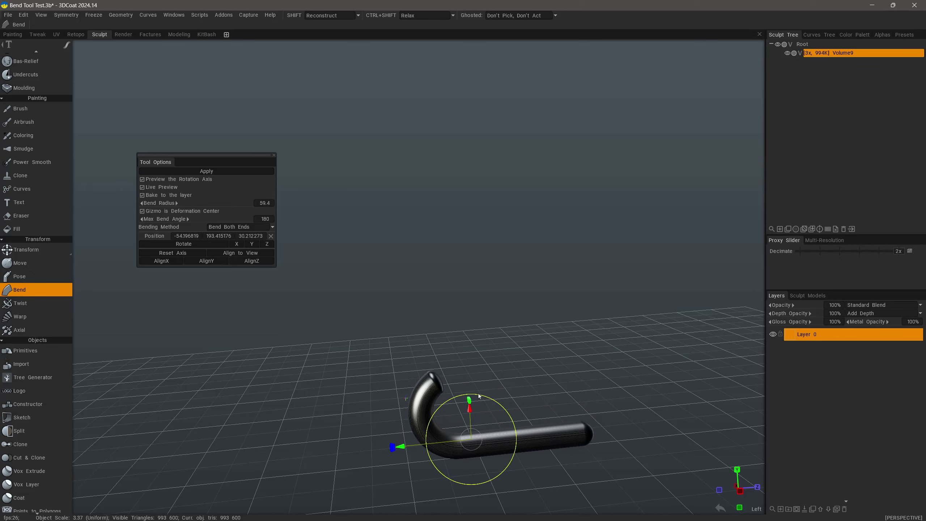
# Set the bending method to Bend One Side and lower the gizmo to a height of about 156.
pyautogui.click(237, 227)
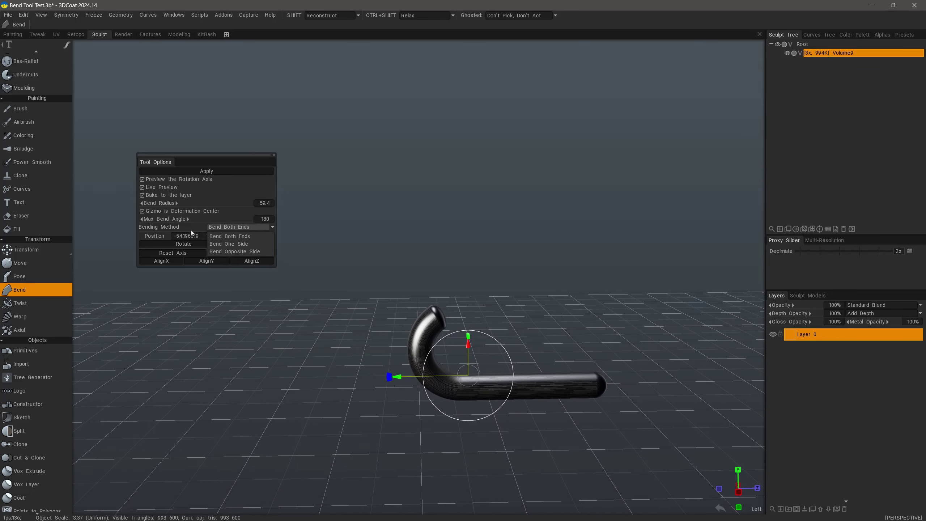
pyautogui.click(234, 244)
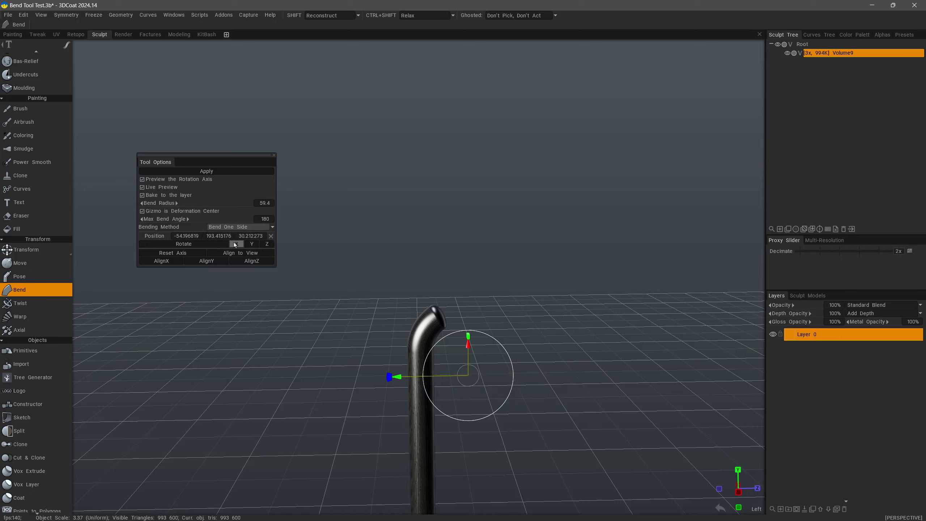
pyautogui.moveTo(468, 347); pyautogui.dragTo(469, 414)
pyautogui.moveTo(470, 413); pyautogui.dragTo(449, 214, button='middle')
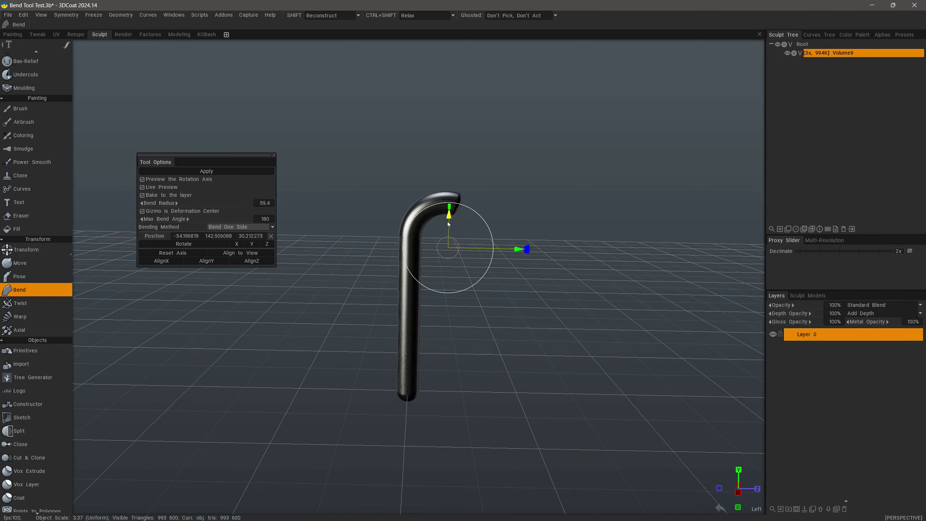
pyautogui.moveTo(450, 214)
pyautogui.mouseDown()
pyautogui.moveTo(449, 254)
pyautogui.moveTo(451, 198)
pyautogui.mouseUp()
# Reduce Bend Radius to about 3.02 and lower the gizmo to a height of about 121.
pyautogui.moveTo(434, 200); pyautogui.dragTo(416, 197, button='middle')
pyautogui.moveTo(217, 203); pyautogui.dragTo(193, 208)
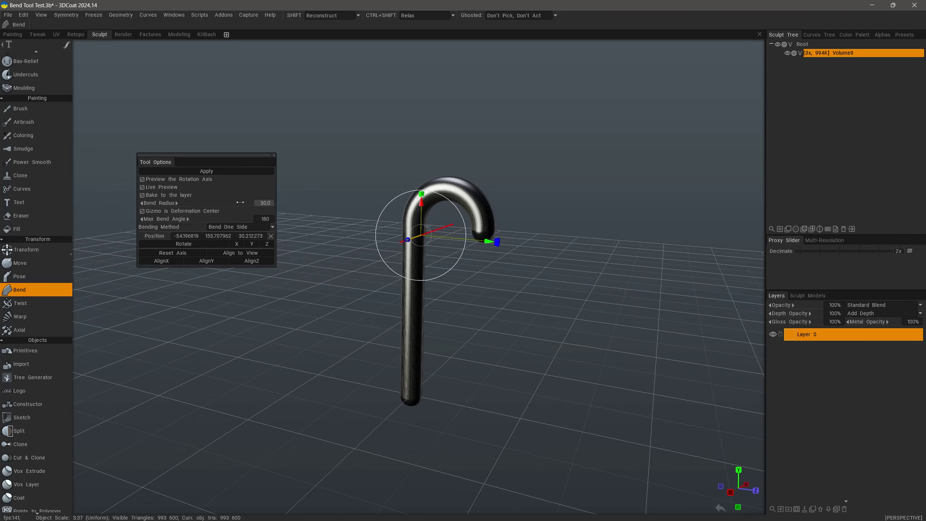
pyautogui.moveTo(231, 203); pyautogui.dragTo(141, 215)
pyautogui.moveTo(436, 204); pyautogui.dragTo(434, 251)
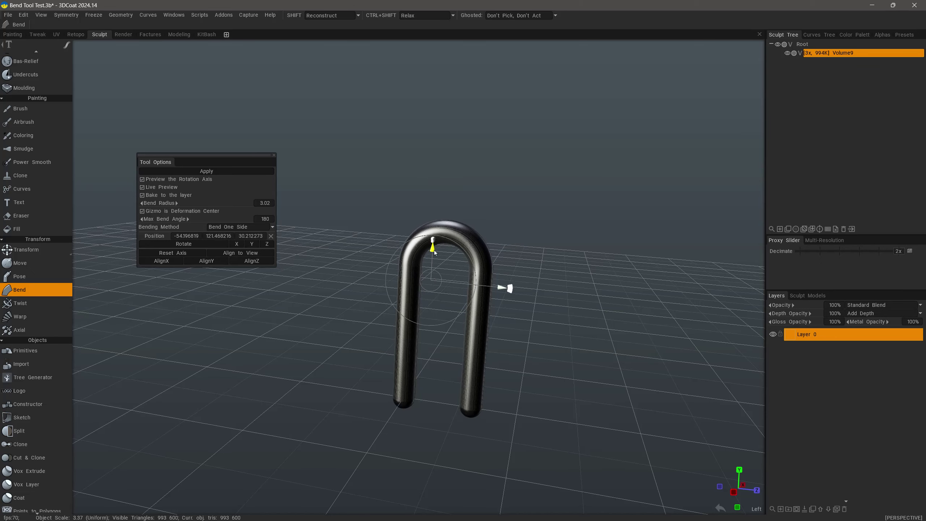
# Set the gizmo's X position to 0 and rotate the gizmo 90 degrees about X.
pyautogui.moveTo(304, 361); pyautogui.dragTo(419, 321)
pyautogui.moveTo(499, 300); pyautogui.dragTo(446, 281)
pyautogui.click(192, 238)
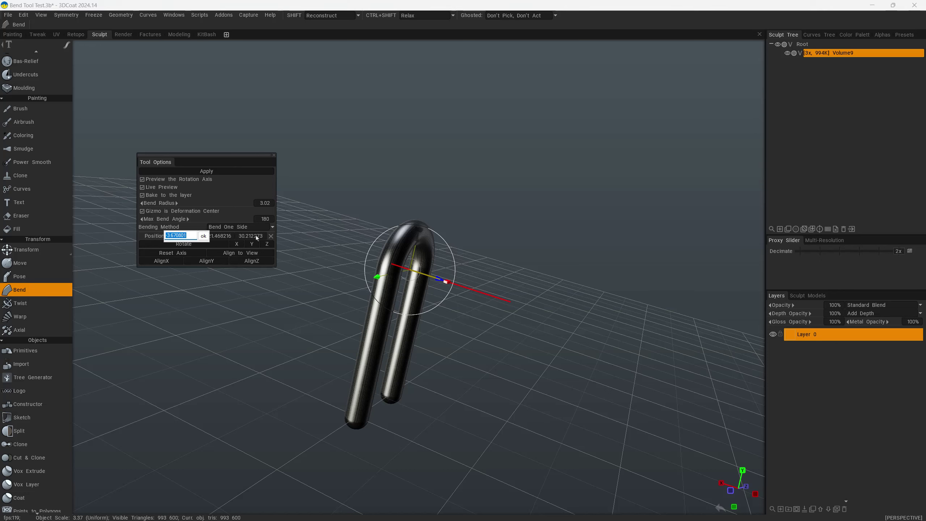
pyautogui.press('Return')
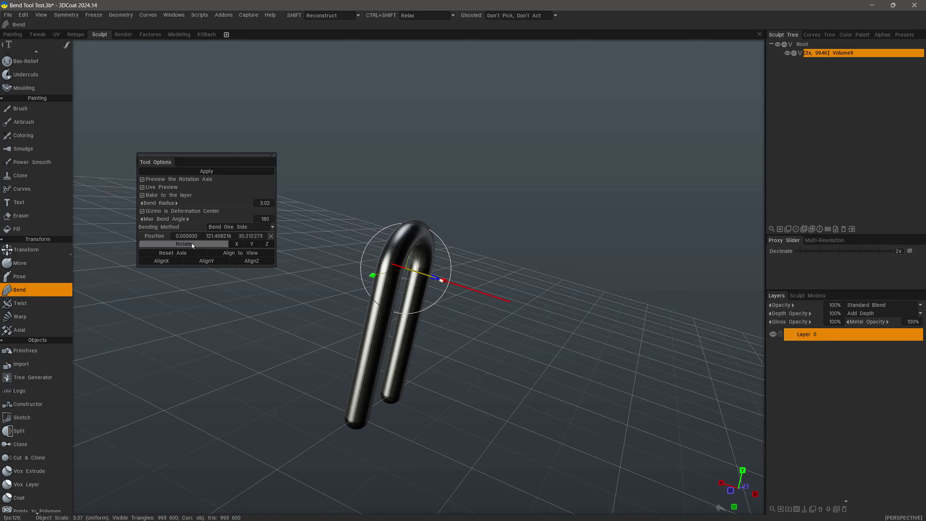
pyautogui.click(237, 244)
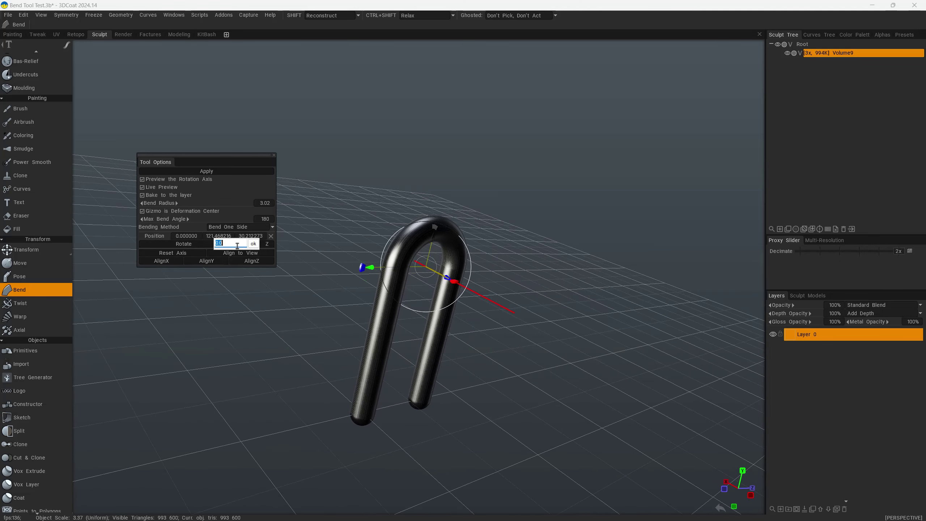
pyautogui.write('90')
pyautogui.press('Return')
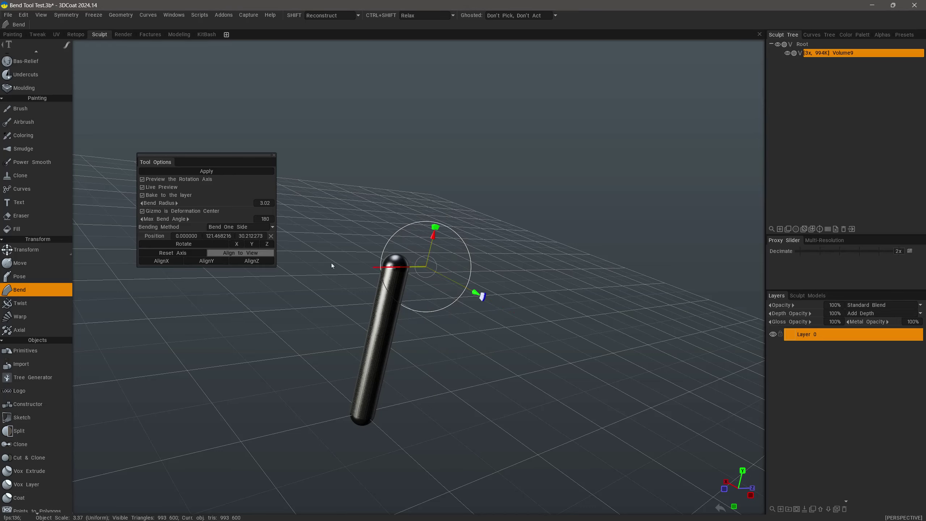
# Freely rotate and reposition the bend gizmo around the rod to try other bend directions.
pyautogui.keyDown('alt'); pyautogui.moveTo(341, 265); pyautogui.dragTo(409, 274); pyautogui.keyUp('alt')
pyautogui.moveTo(459, 235); pyautogui.dragTo(539, 287)
pyautogui.moveTo(560, 287); pyautogui.dragTo(520, 273)
pyautogui.moveTo(421, 236); pyautogui.dragTo(419, 250)
pyautogui.keyDown('alt'); pyautogui.moveTo(372, 251); pyautogui.dragTo(335, 266); pyautogui.keyUp('alt')
pyautogui.moveTo(511, 289); pyautogui.dragTo(314, 332)
# Align the gizmo to the view and move it away from the rod to about (112, 63, 69).
pyautogui.click(249, 256)
pyautogui.keyDown('alt'); pyautogui.moveTo(314, 294); pyautogui.dragTo(414, 306); pyautogui.keyUp('alt')
pyautogui.moveTo(506, 287)
pyautogui.mouseDown()
pyautogui.moveTo(489, 288)
pyautogui.moveTo(573, 289)
pyautogui.moveTo(508, 289)
pyautogui.mouseUp()
pyautogui.keyDown('alt'); pyautogui.moveTo(491, 244); pyautogui.dragTo(465, 279); pyautogui.keyUp('alt')
pyautogui.moveTo(434, 215)
pyautogui.mouseDown()
pyautogui.moveTo(410, 216)
pyautogui.moveTo(446, 215)
pyautogui.moveTo(424, 207)
pyautogui.mouseUp()
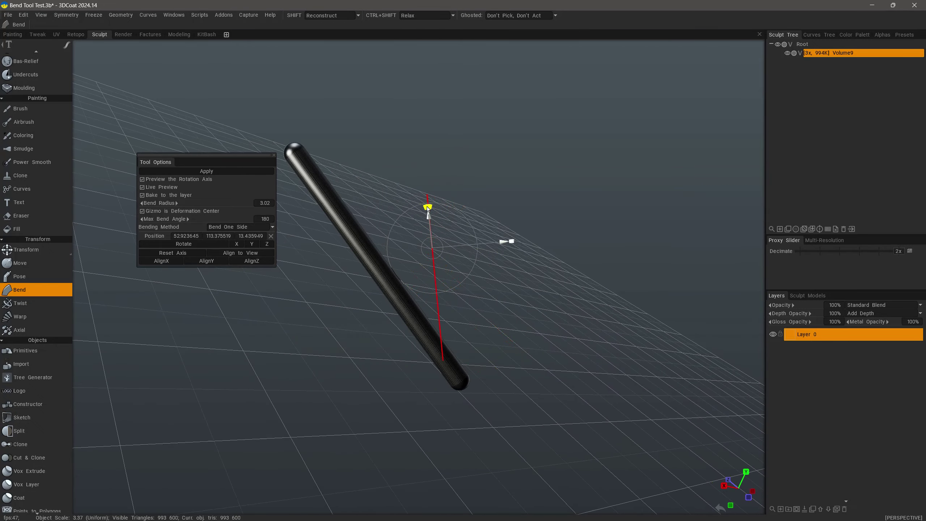
pyautogui.moveTo(503, 242); pyautogui.dragTo(520, 258)
# Set the bending method to Bend Both Ends.
pyautogui.keyDown('alt'); pyautogui.moveTo(314, 216); pyautogui.dragTo(241, 243); pyautogui.keyUp('alt')
pyautogui.click(240, 227)
pyautogui.click(243, 235)
pyautogui.keyDown('alt'); pyautogui.moveTo(509, 254); pyautogui.dragTo(485, 291); pyautogui.keyUp('alt')
pyautogui.keyDown('alt'); pyautogui.moveTo(485, 293); pyautogui.dragTo(419, 290, button='middle'); pyautogui.keyUp('alt')
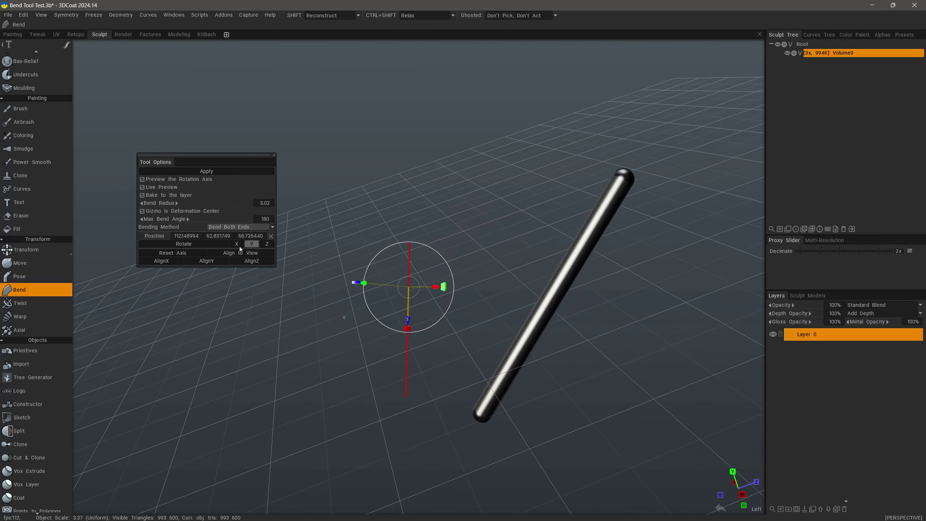
pyautogui.keyDown('alt'); pyautogui.moveTo(248, 245); pyautogui.dragTo(178, 221); pyautogui.keyUp('alt')
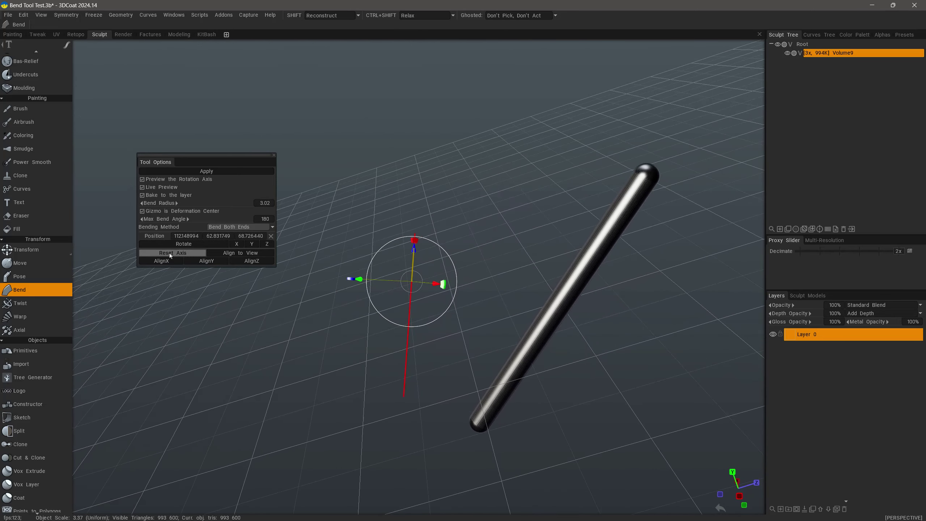
# Reset the gizmo axis and set its X and Z positions to 0.
pyautogui.click(171, 254)
pyautogui.keyDown('alt'); pyautogui.moveTo(171, 255); pyautogui.dragTo(366, 307); pyautogui.keyUp('alt')
pyautogui.click(189, 236)
pyautogui.write('0')
pyautogui.press('Return')
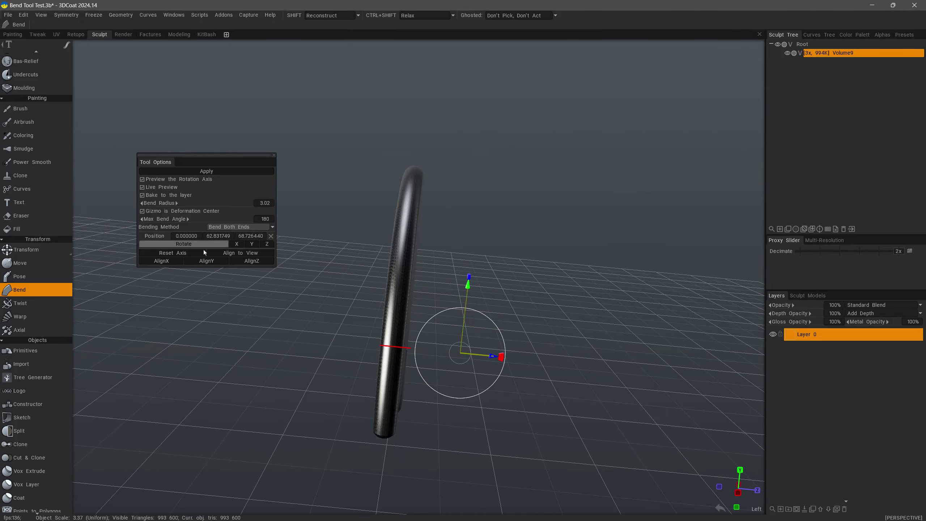
pyautogui.click(250, 236)
pyautogui.write('0')
pyautogui.press('Return')
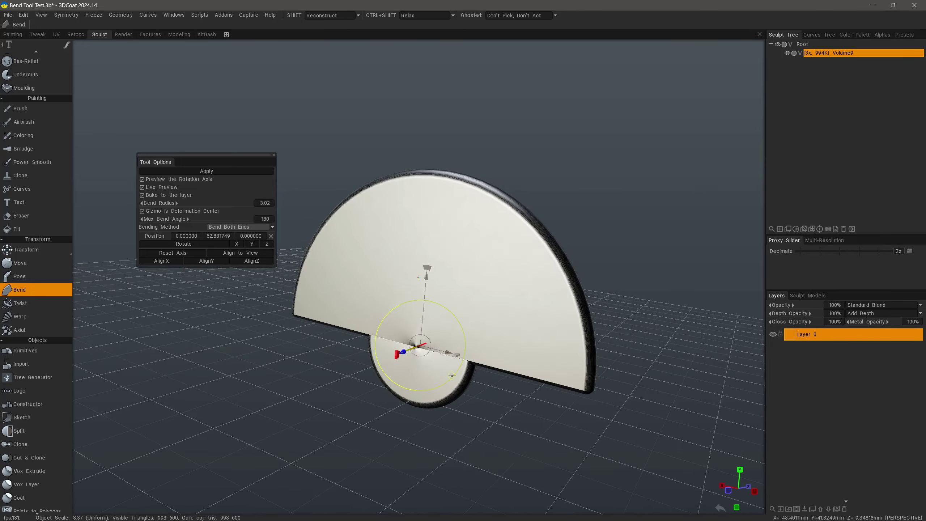
# Raise the gizmo to a height of about 126 and reduce Max Bend Angle to about 56.7 and Bend Radius to about 1.98.
pyautogui.moveTo(425, 276); pyautogui.dragTo(414, 227)
pyautogui.moveTo(246, 219); pyautogui.dragTo(165, 218)
pyautogui.moveTo(227, 321); pyautogui.dragTo(237, 299)
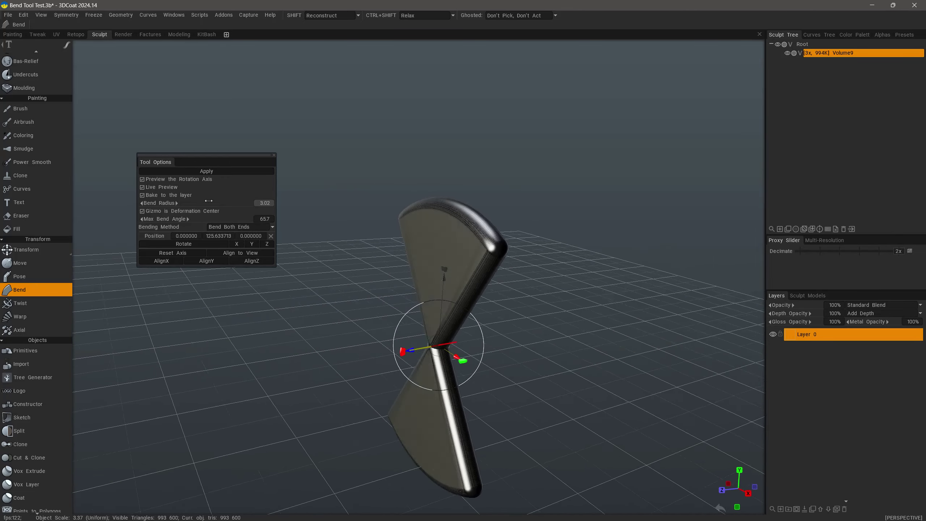
pyautogui.moveTo(209, 201); pyautogui.dragTo(228, 220)
# Lower the gizmo to a height of about 107 and set Bend Radius to about 2.41 and Max Bend Angle to 90.
pyautogui.moveTo(207, 289); pyautogui.dragTo(148, 188)
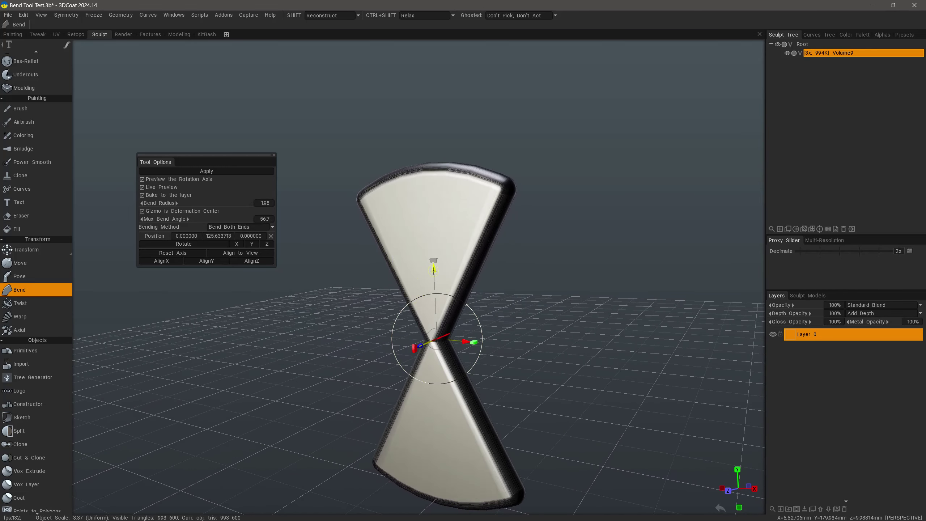
pyautogui.moveTo(434, 270); pyautogui.dragTo(433, 294)
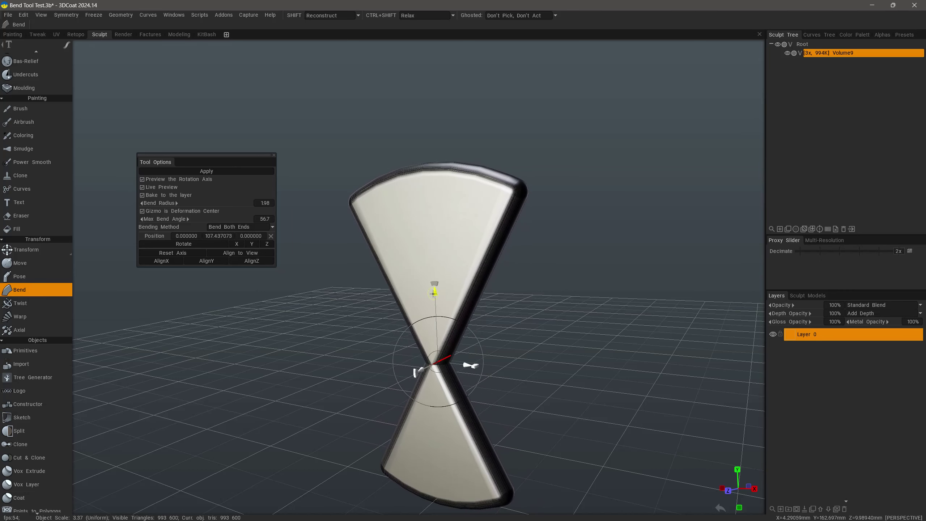
pyautogui.moveTo(215, 203); pyautogui.dragTo(227, 209)
pyautogui.moveTo(223, 219); pyautogui.dragTo(238, 219)
# Raise the gizmo to a height of about 177 with Live Preview off, turn Live Preview back on and lower the gizmo.
pyautogui.moveTo(268, 279); pyautogui.dragTo(287, 278)
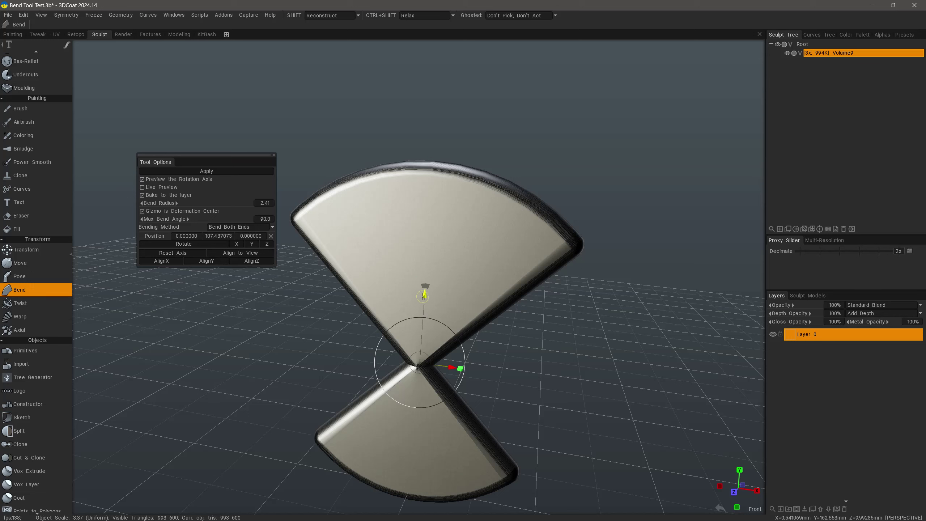
pyautogui.moveTo(423, 296); pyautogui.dragTo(426, 205)
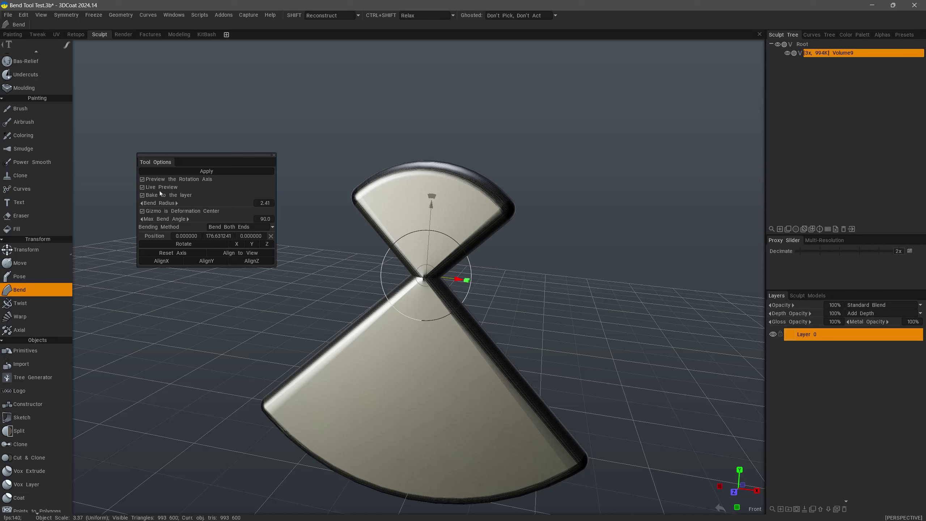
pyautogui.moveTo(431, 205); pyautogui.dragTo(430, 242)
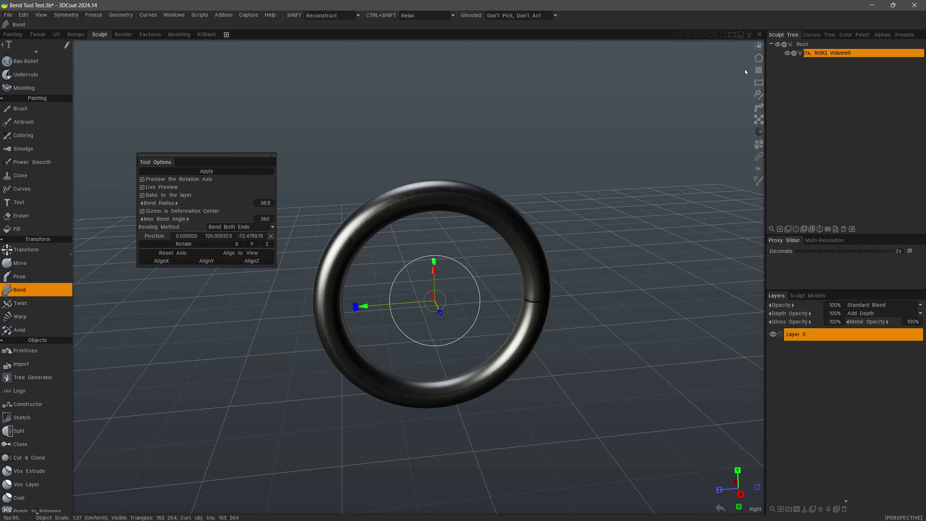
pyautogui.click(826, 57)
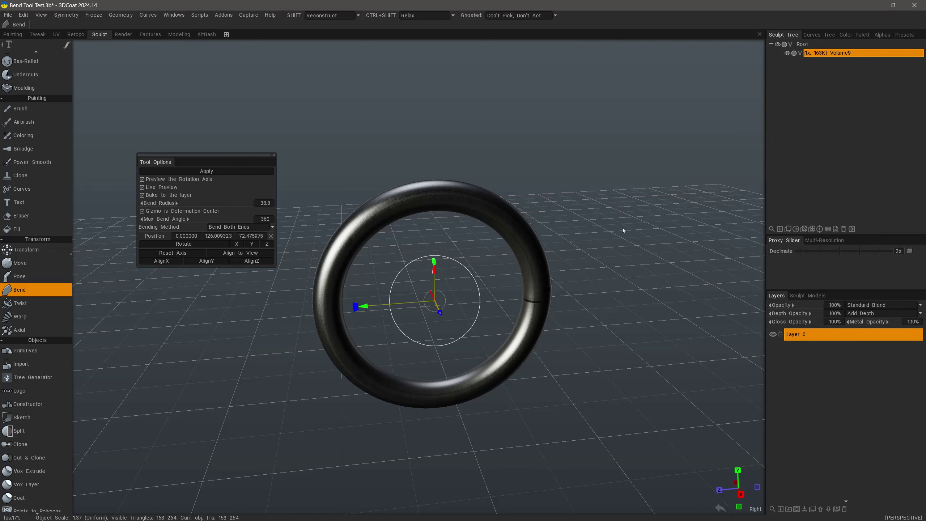